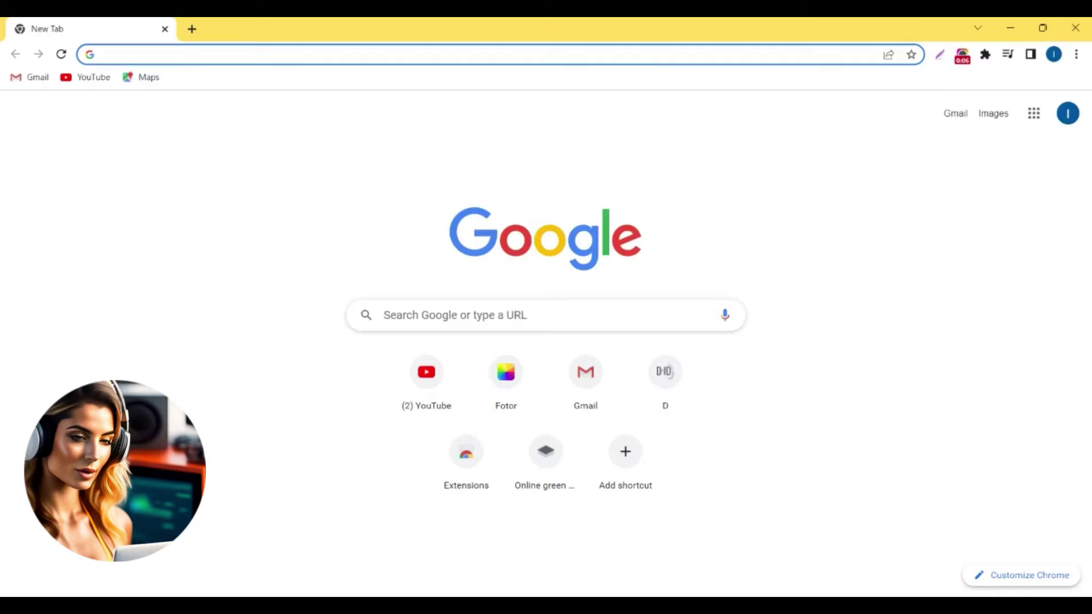
text(did)
Step: Search Google for 'did ai' and open the D-ID website from the results
click(142, 108)
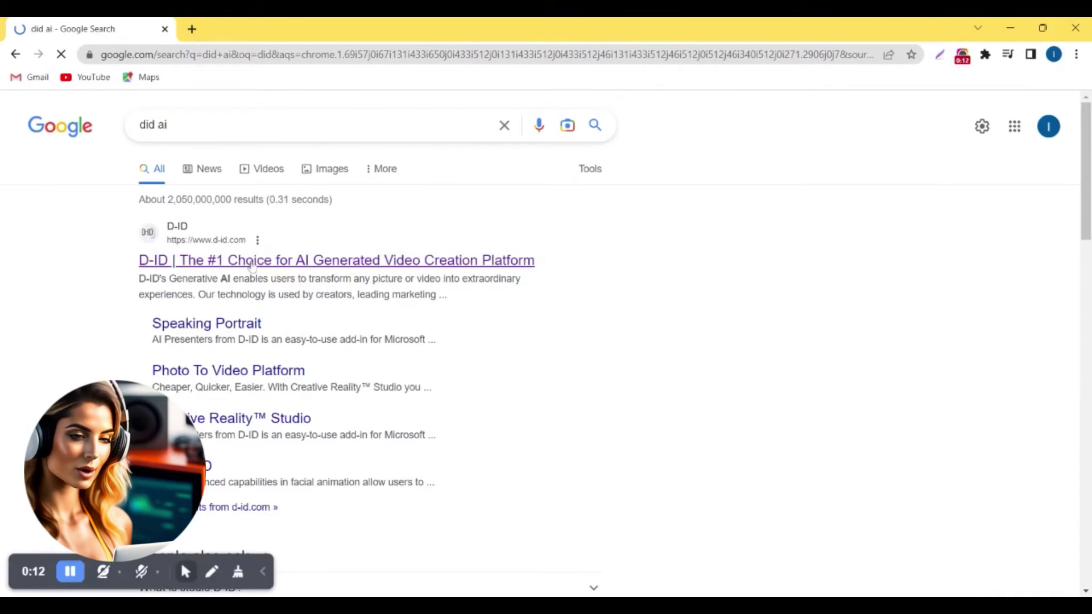
click(269, 260)
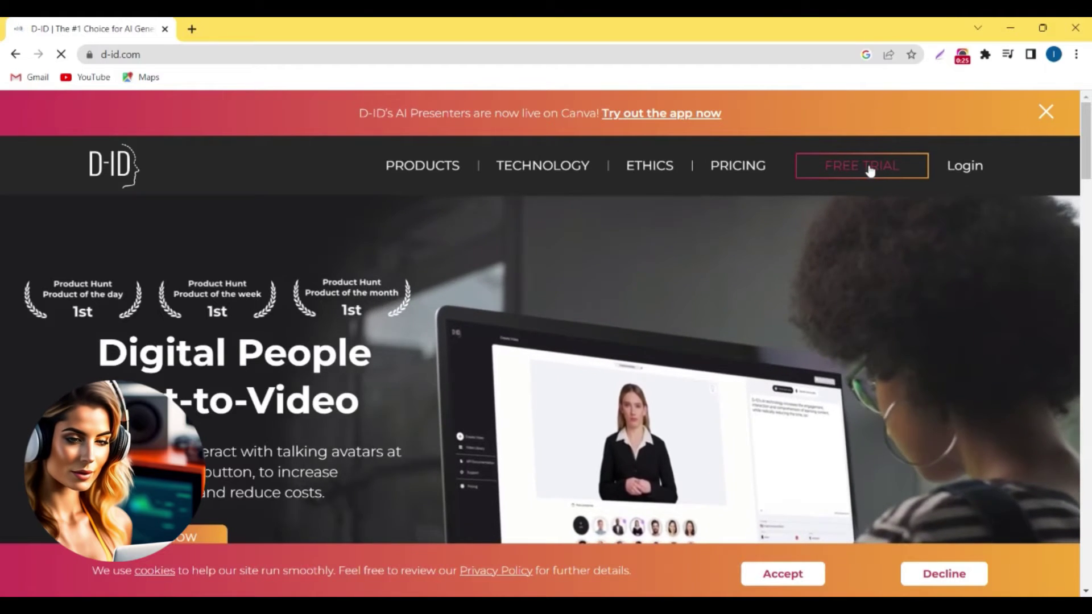
Step: Start a free trial, sign up for a new account, and begin creating a new video
click(869, 169)
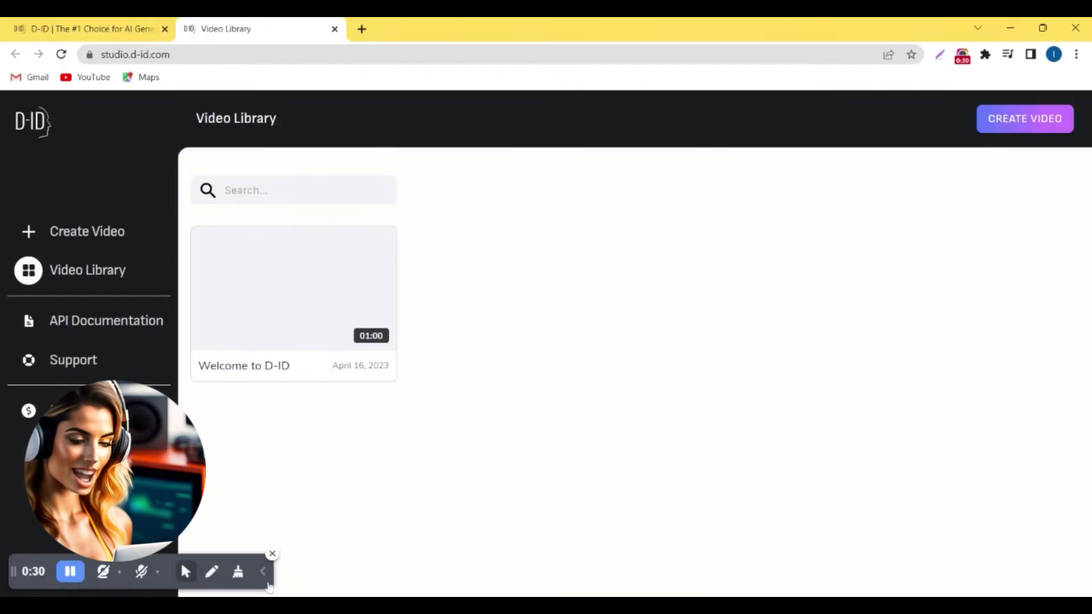
click(267, 574)
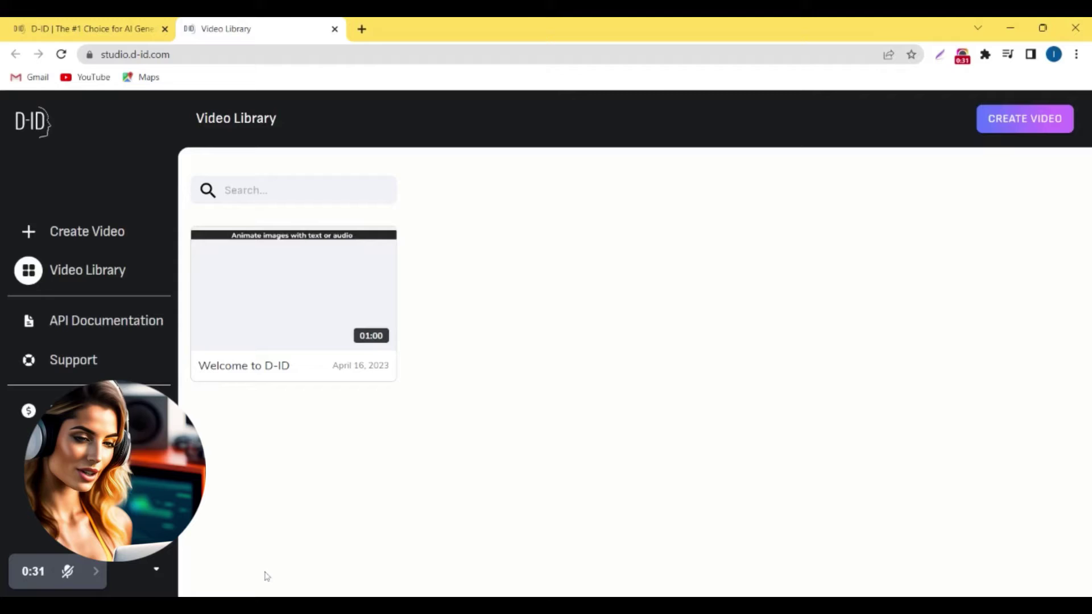
click(117, 233)
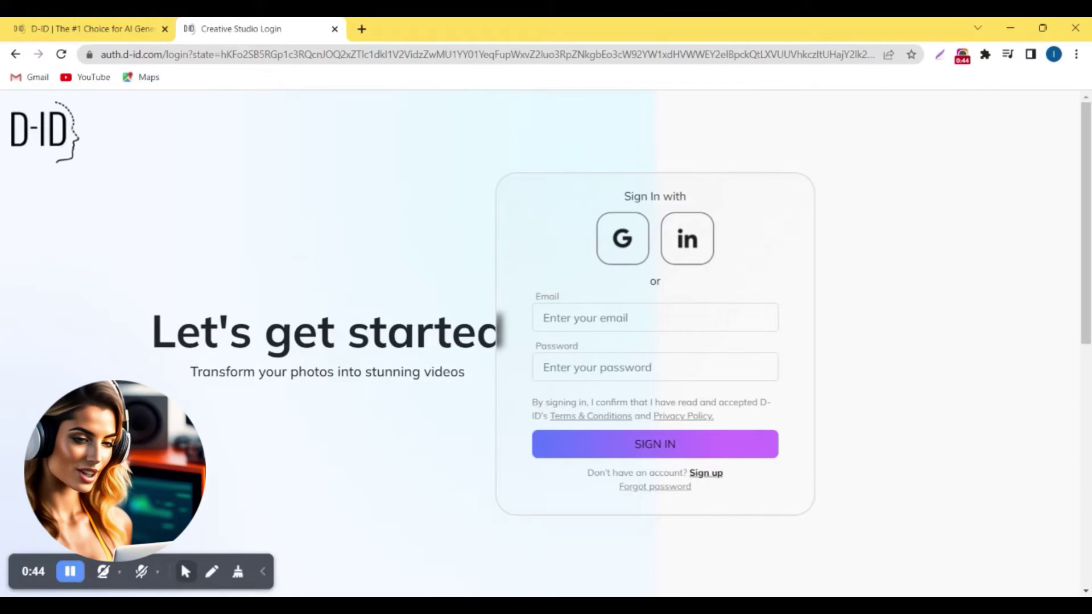
click(709, 478)
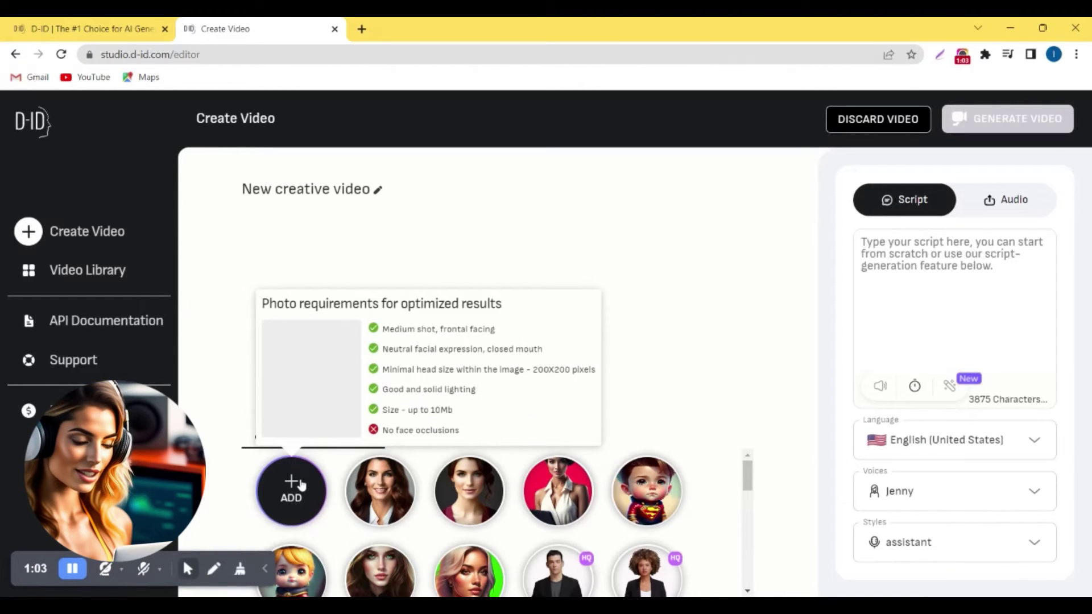
mouse_move(291, 490)
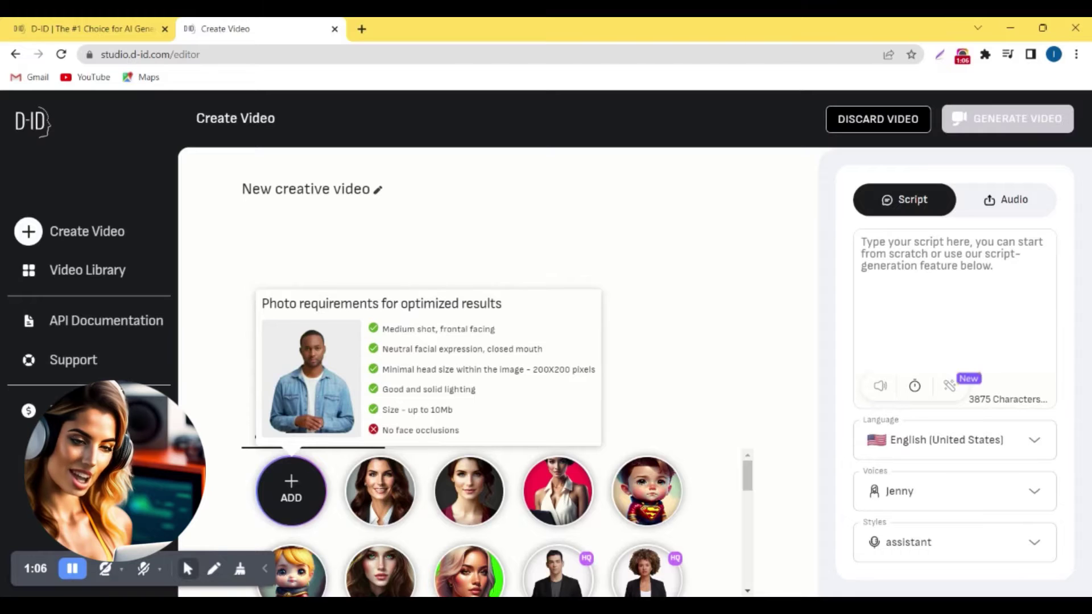
Step: Choose the AI-painted dark-haired woman in a misty landscape as the presenter
click(380, 570)
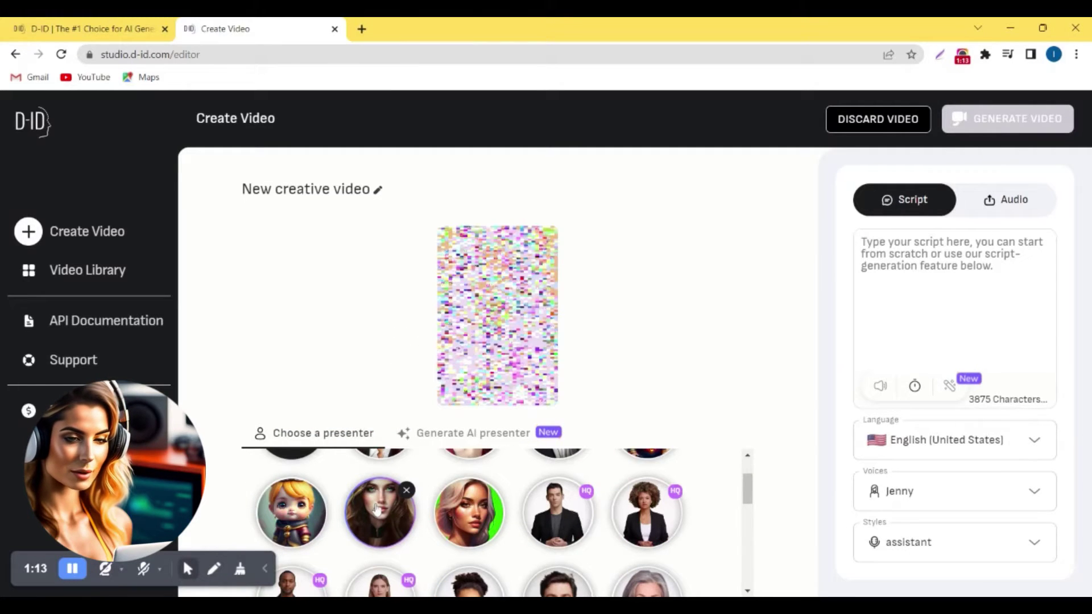
click(469, 512)
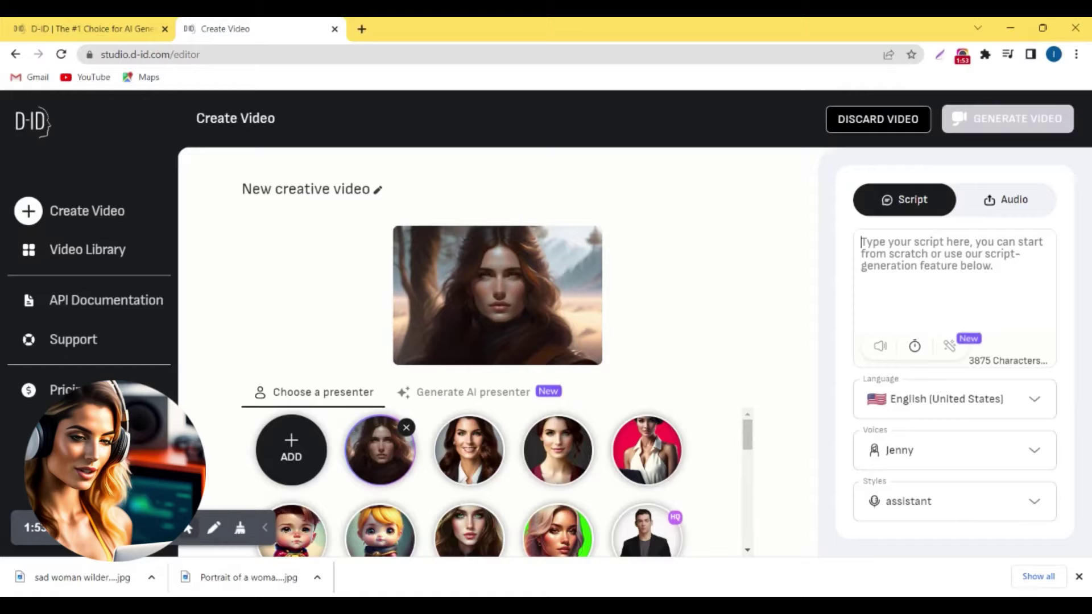
Step: Write the welcome script for 'The future of AI' channel, ending 'speaking AI video !!'
click(1009, 199)
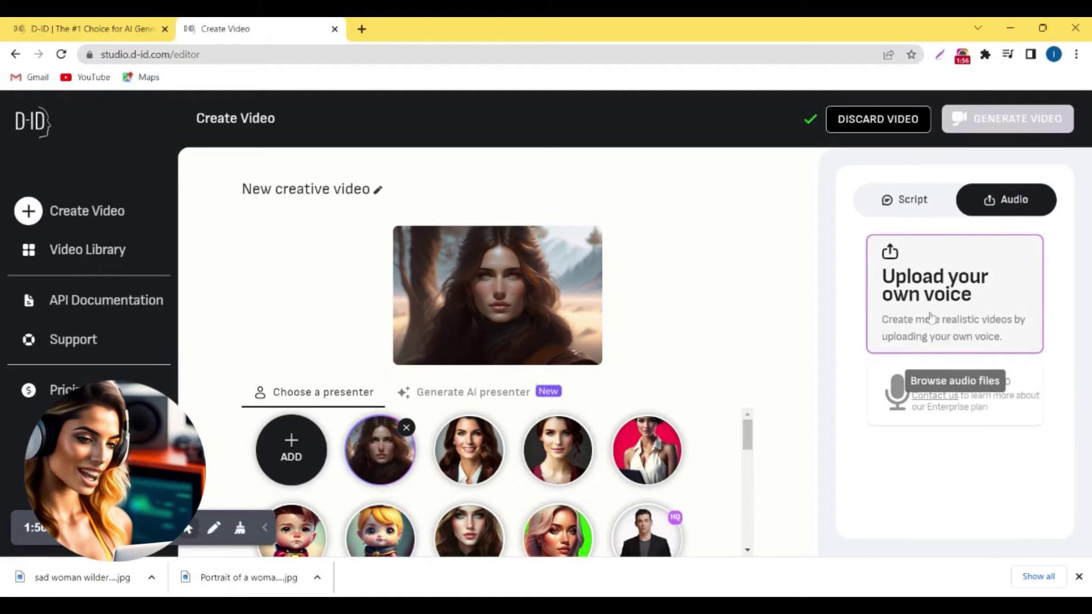
click(911, 200)
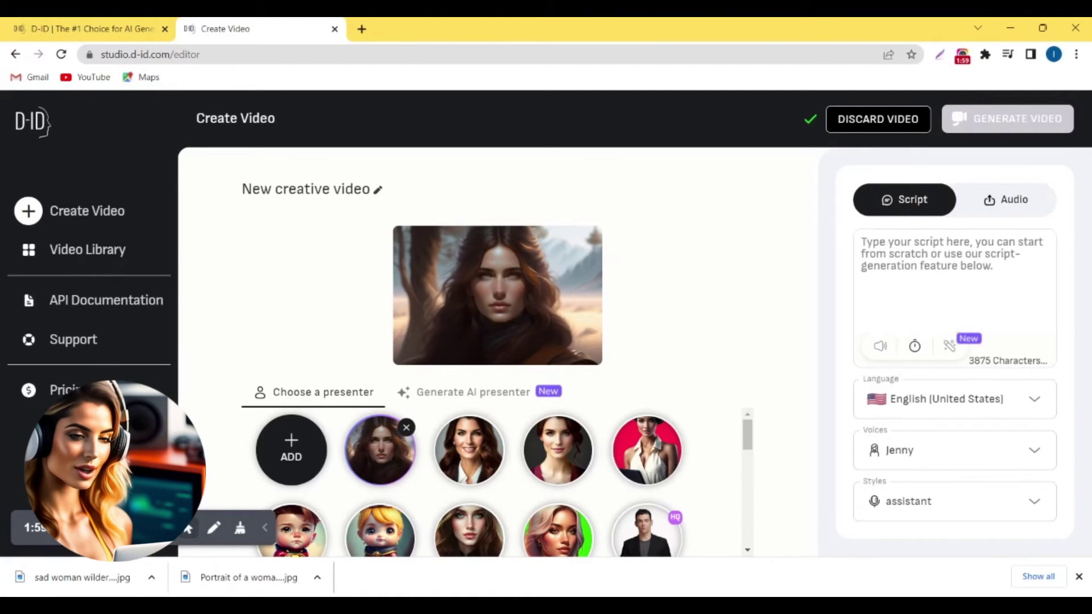
text(He)
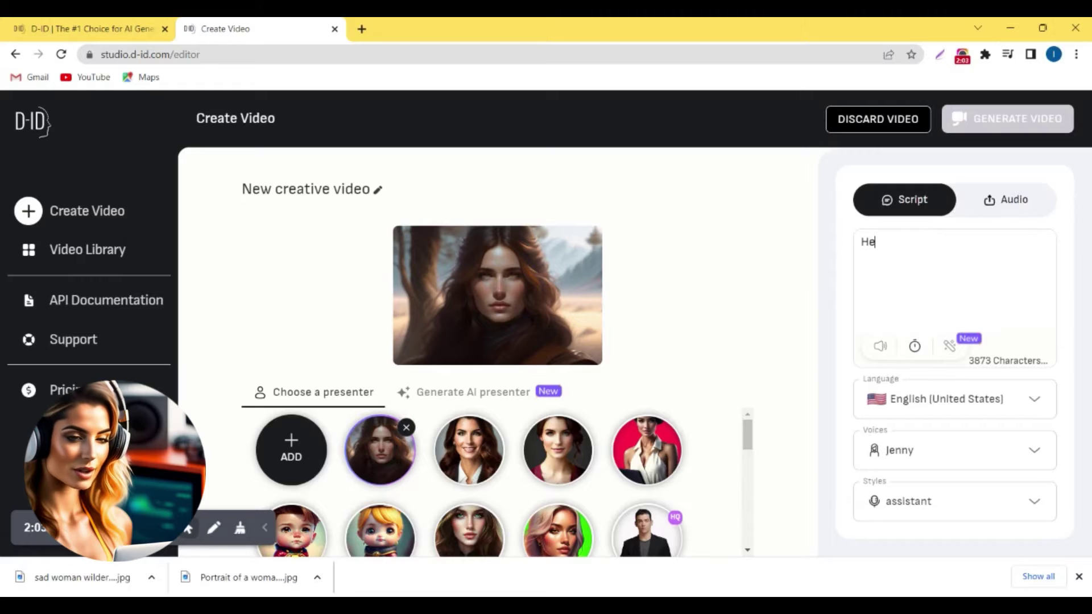
text(llo! Welc)
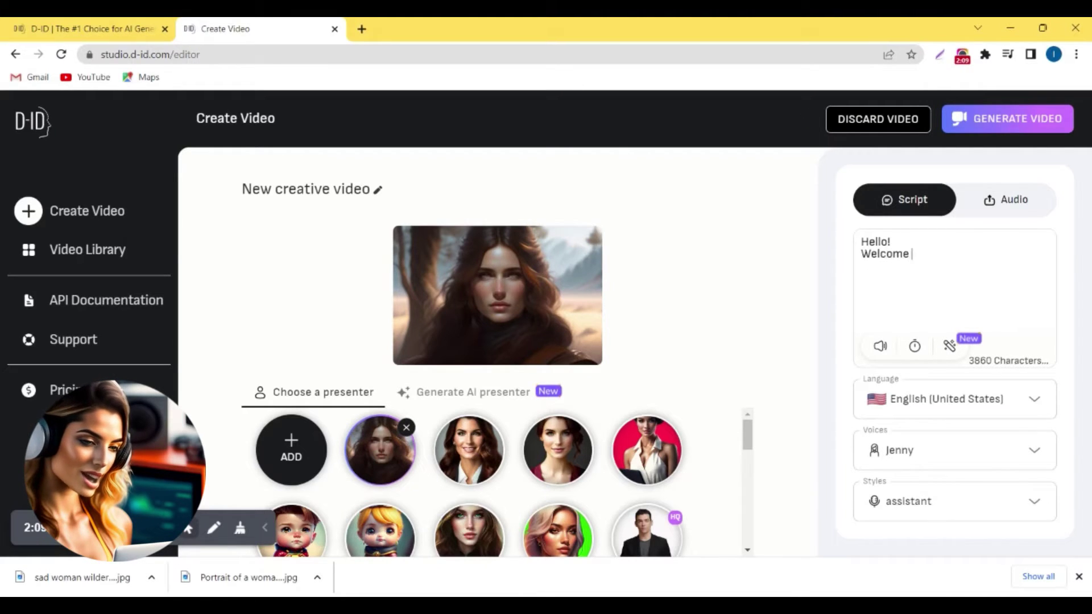
text(ome back to m)
text(y cha)
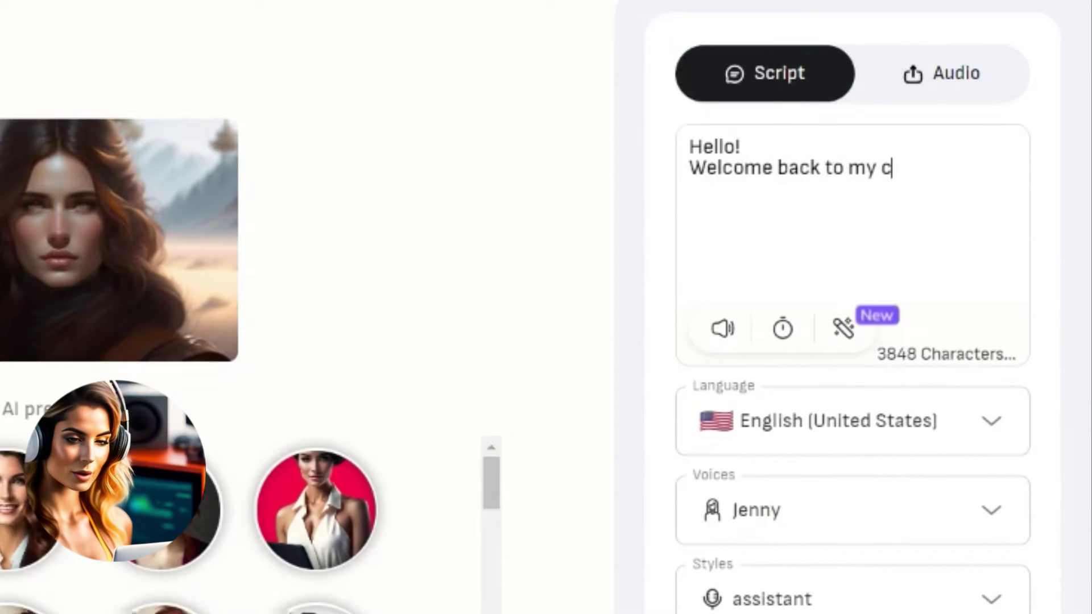
text(nnel)
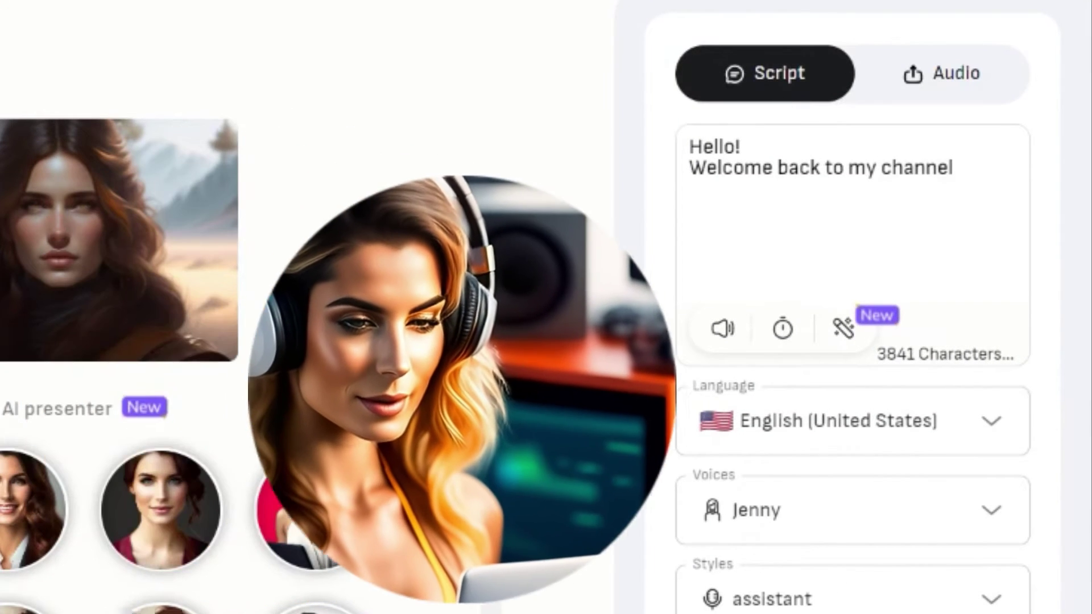
text( ")
text(The)
text( futu)
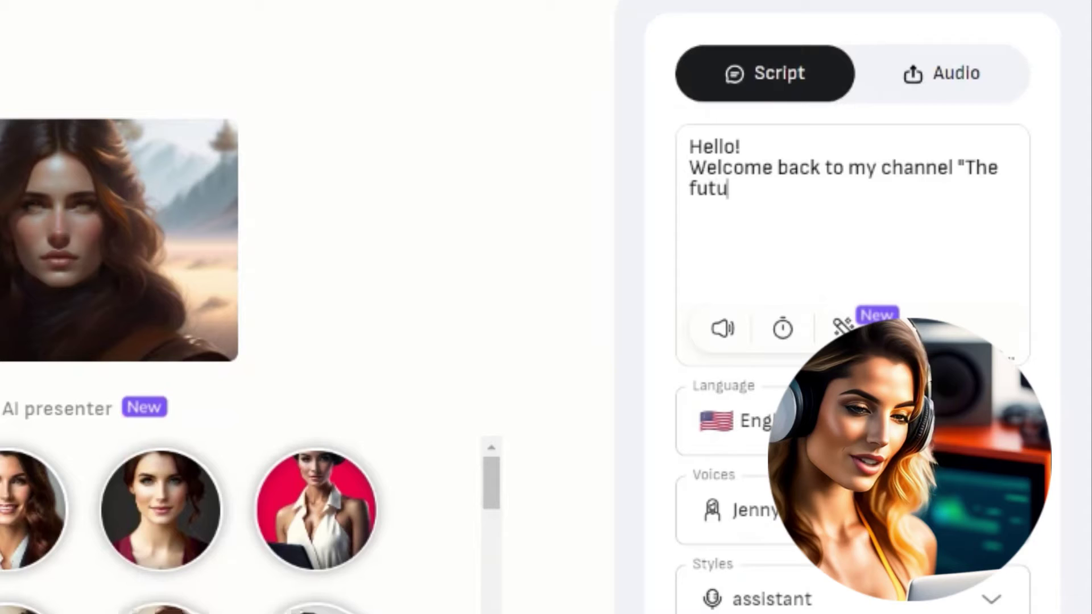
text(re of AI)
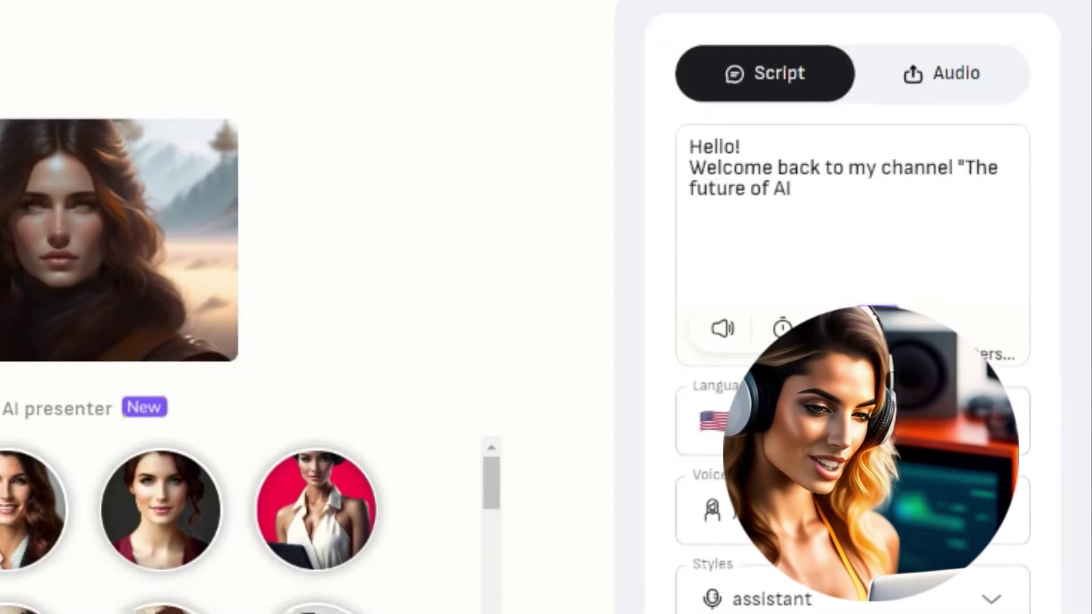
text(")
key(Return)
text(D)
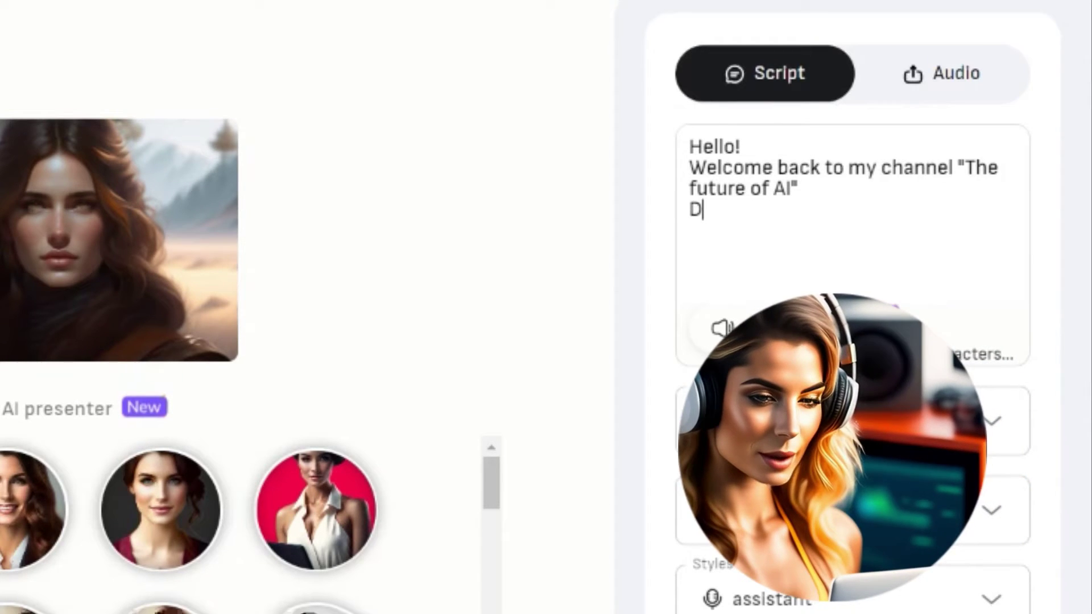
text(o you also wa)
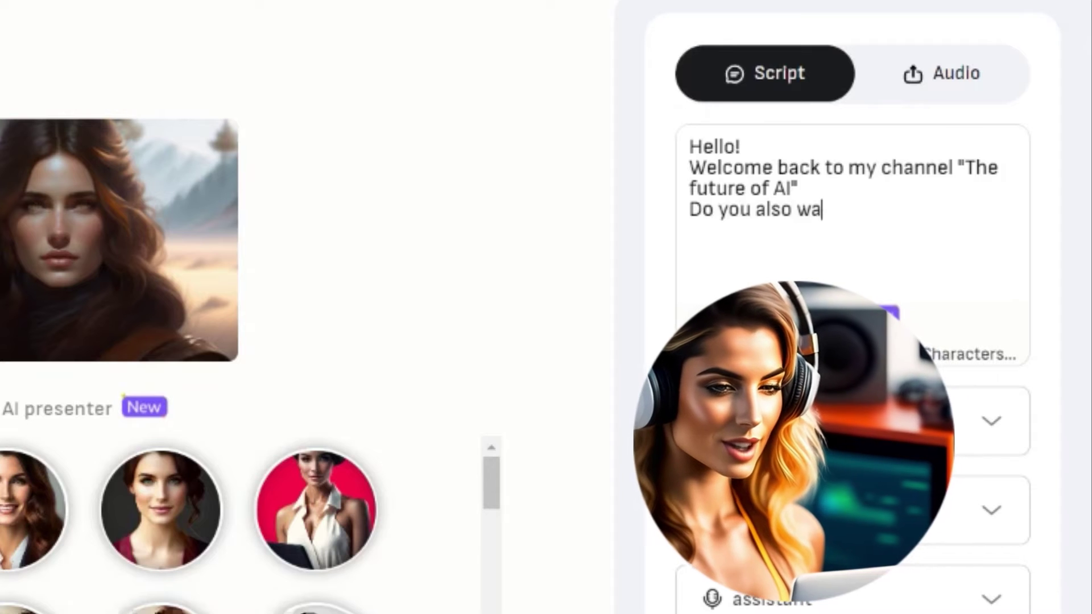
text(nt t)
text(o create a )
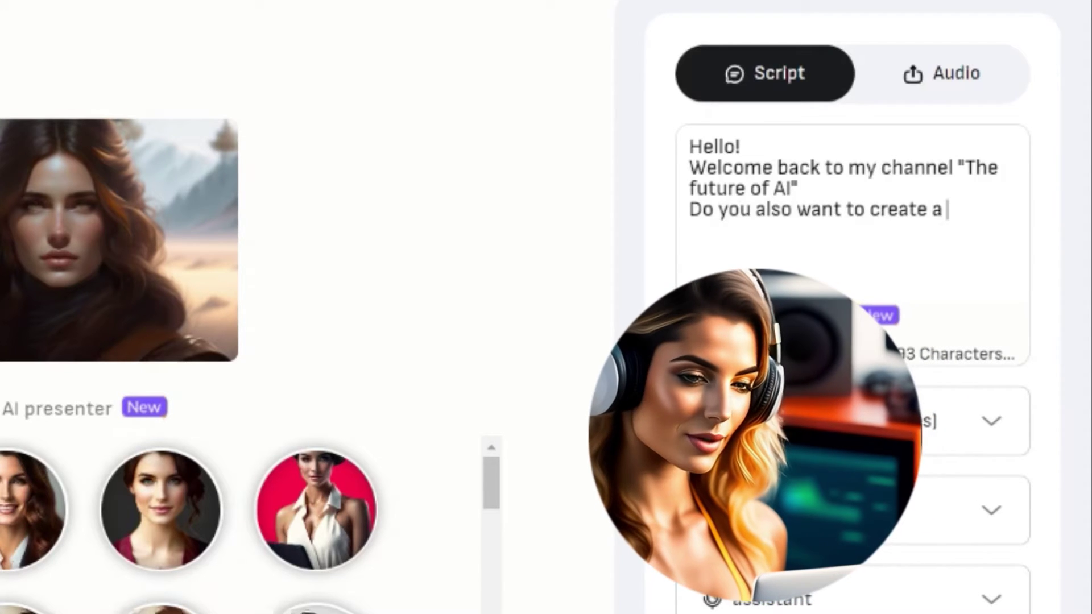
text(vi)
text(deo just)
text( l)
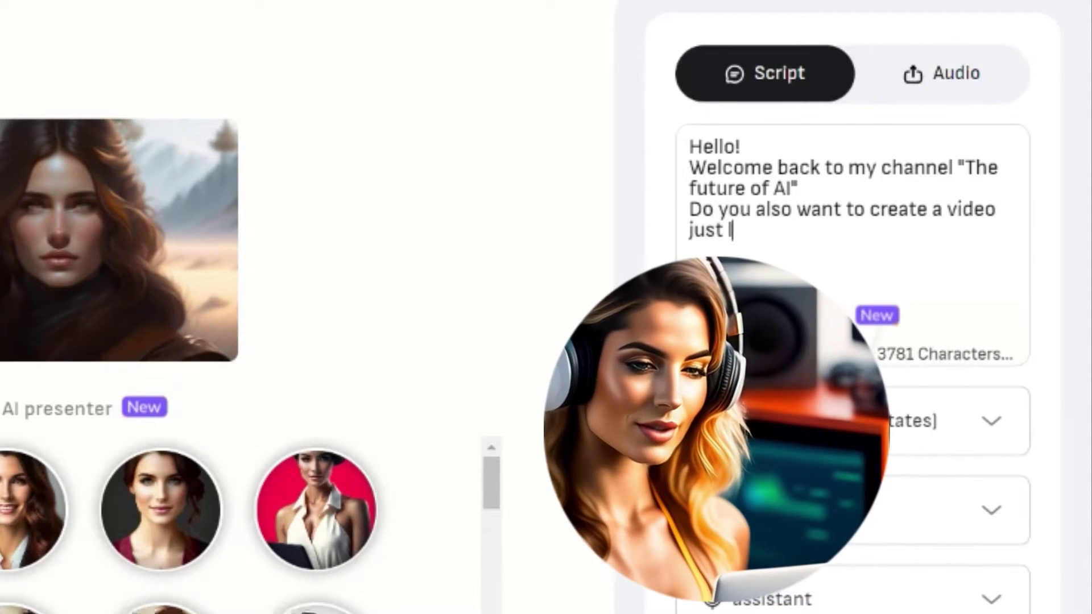
text(ike this? Ju)
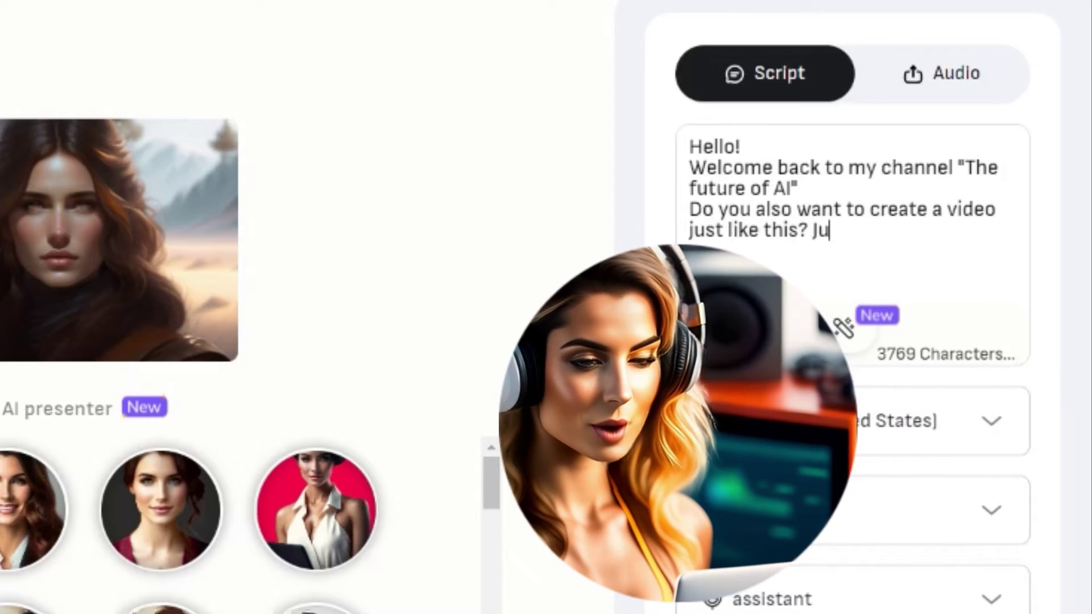
text(st w)
text(atch the fu)
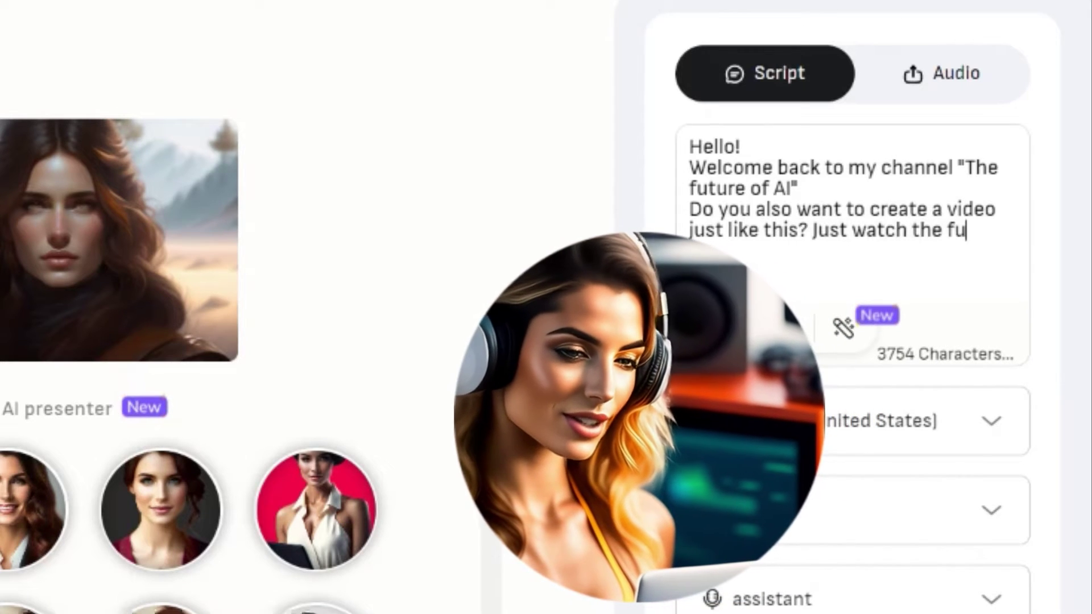
text(ll )
text(video t)
text(o kn)
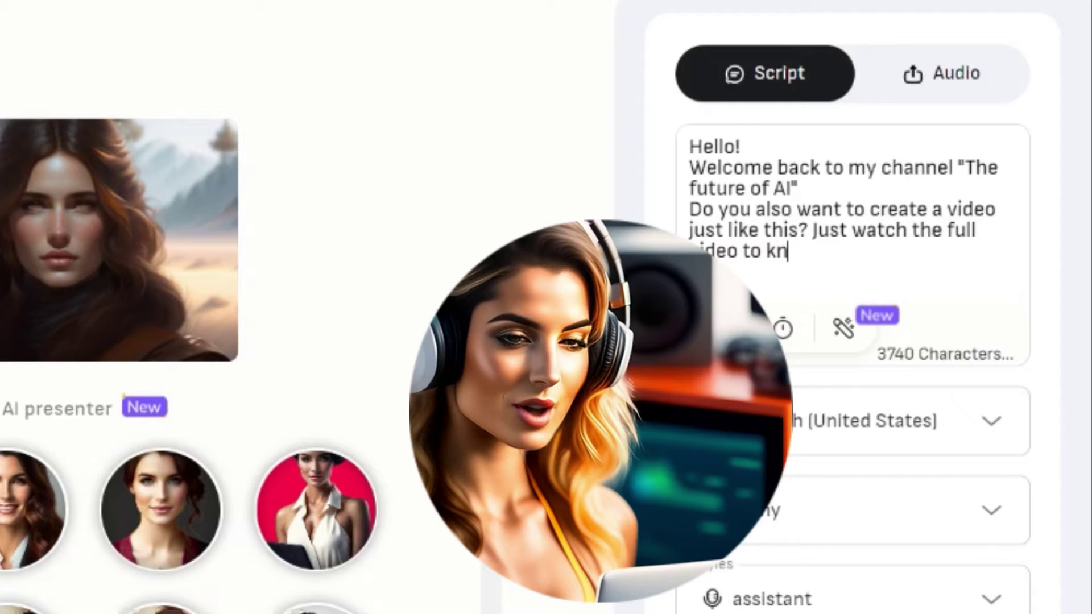
text(ow )
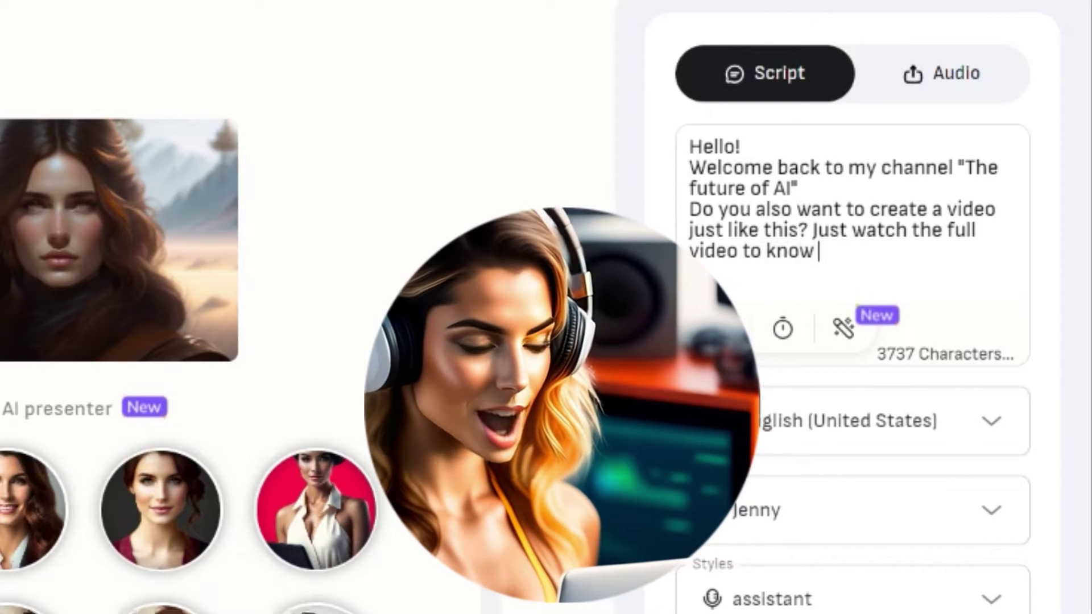
text(h)
text(ow i creat)
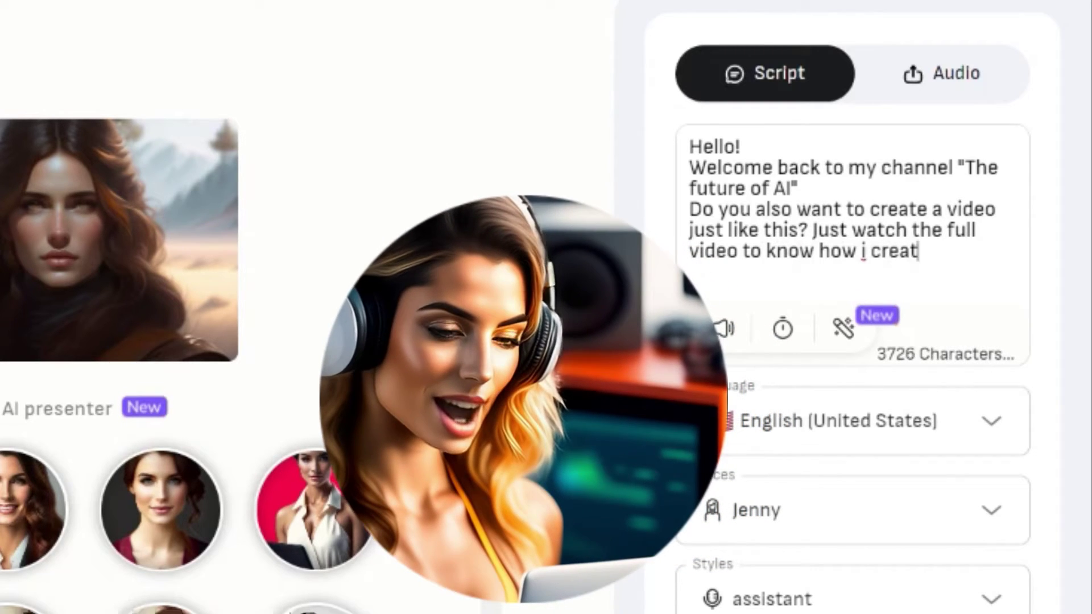
text(ed this speaki)
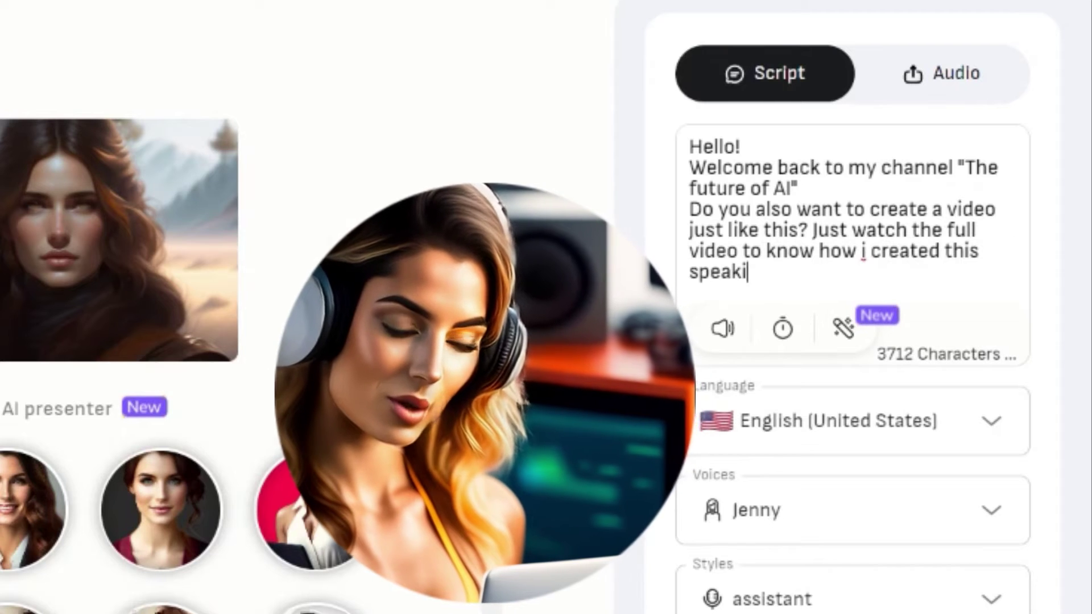
text(ng AI)
text( vid)
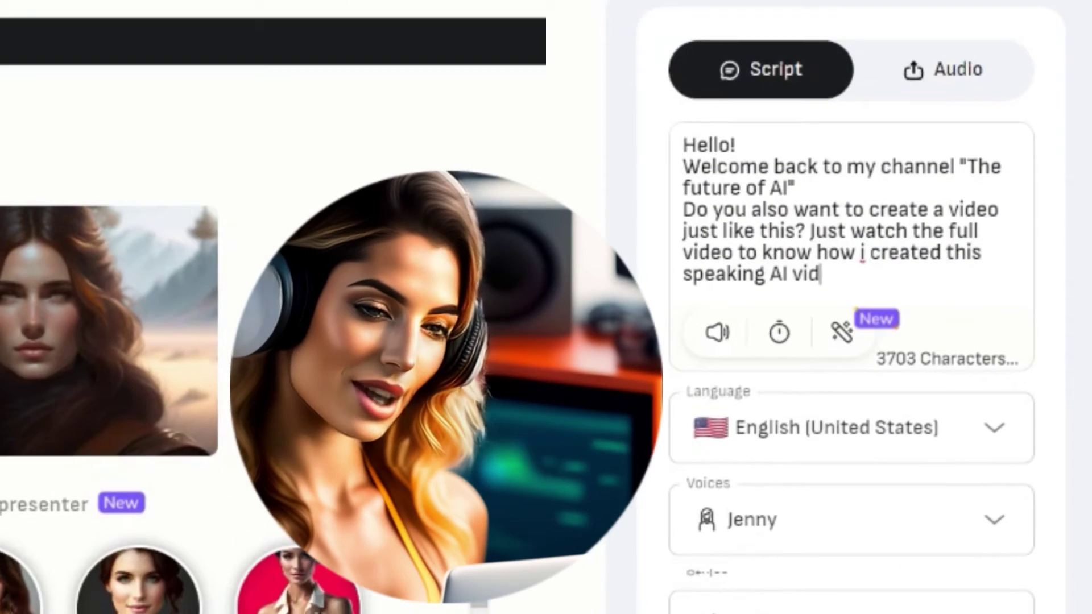
text(eo)
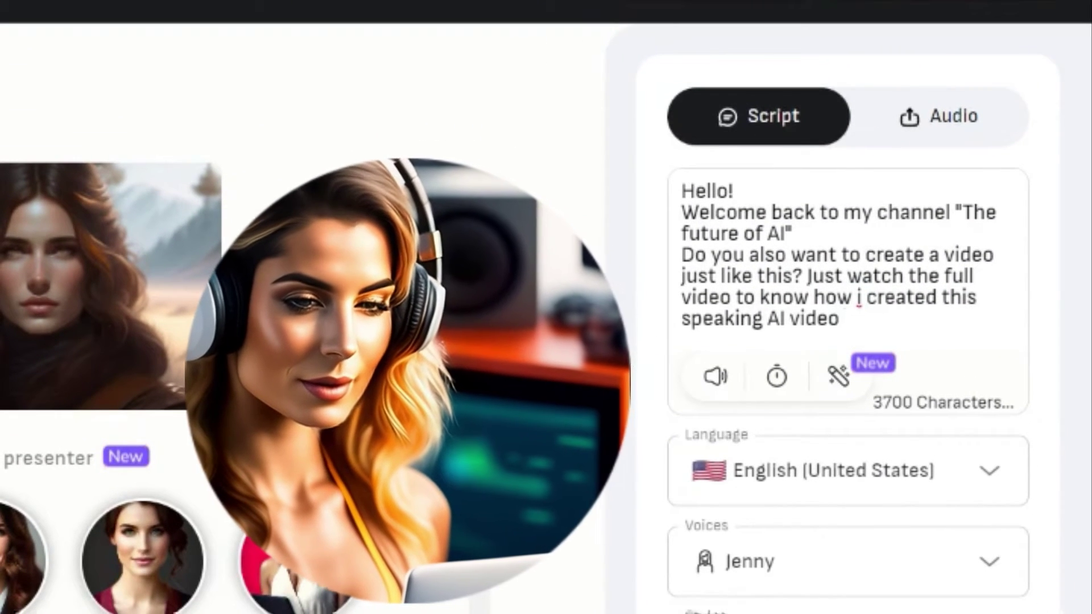
text( !!)
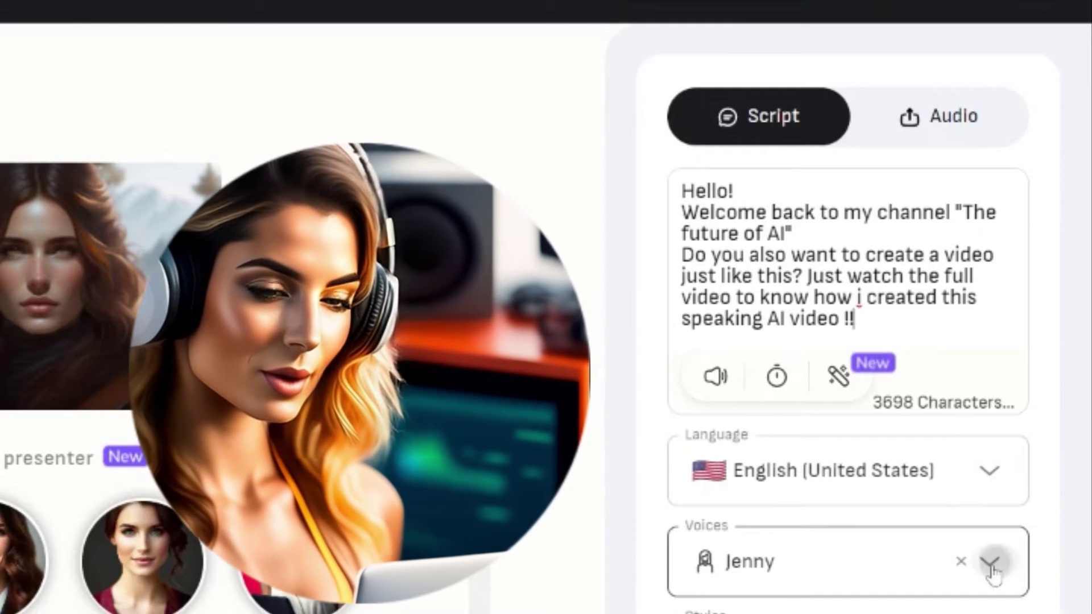
Step: Set the Jenny voice to the cheerful style, preview it, and add 'So let's get started!'
click(994, 563)
click(1022, 536)
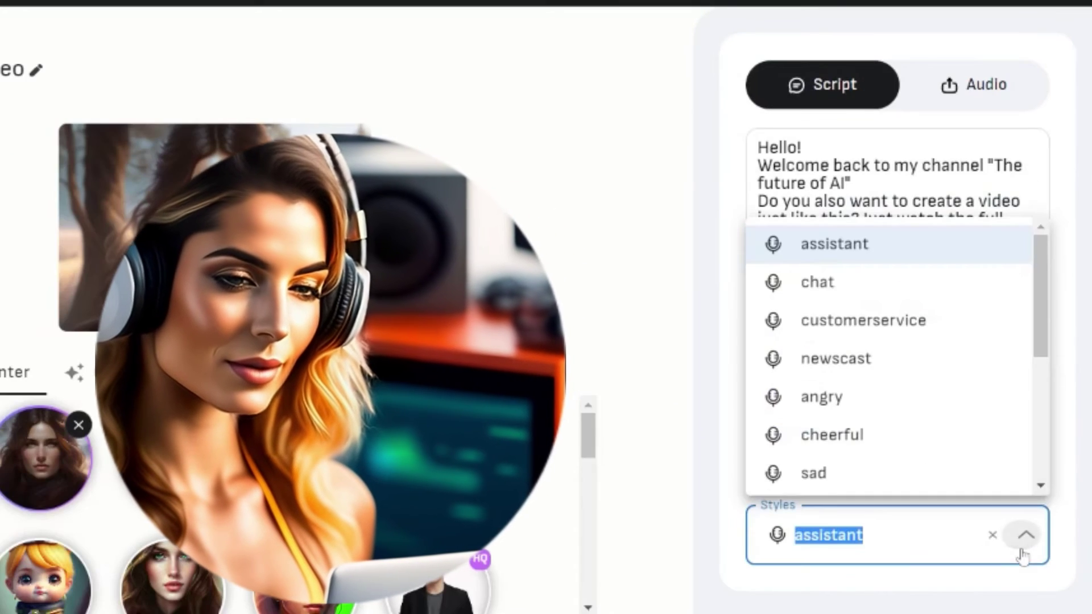
click(970, 435)
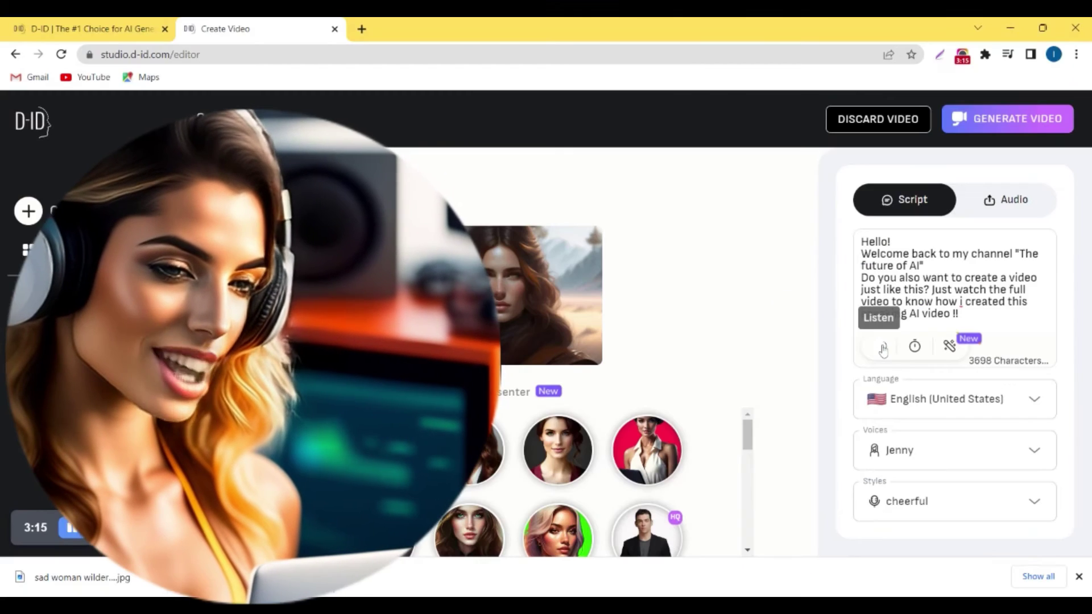
click(786, 303)
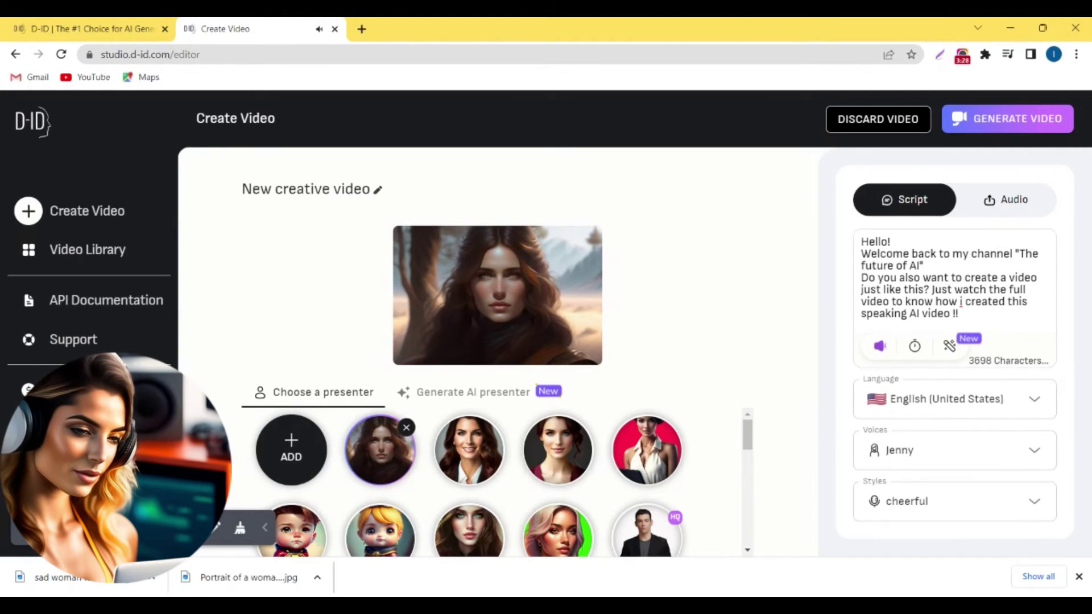
key(Return)
text(So let's get started)
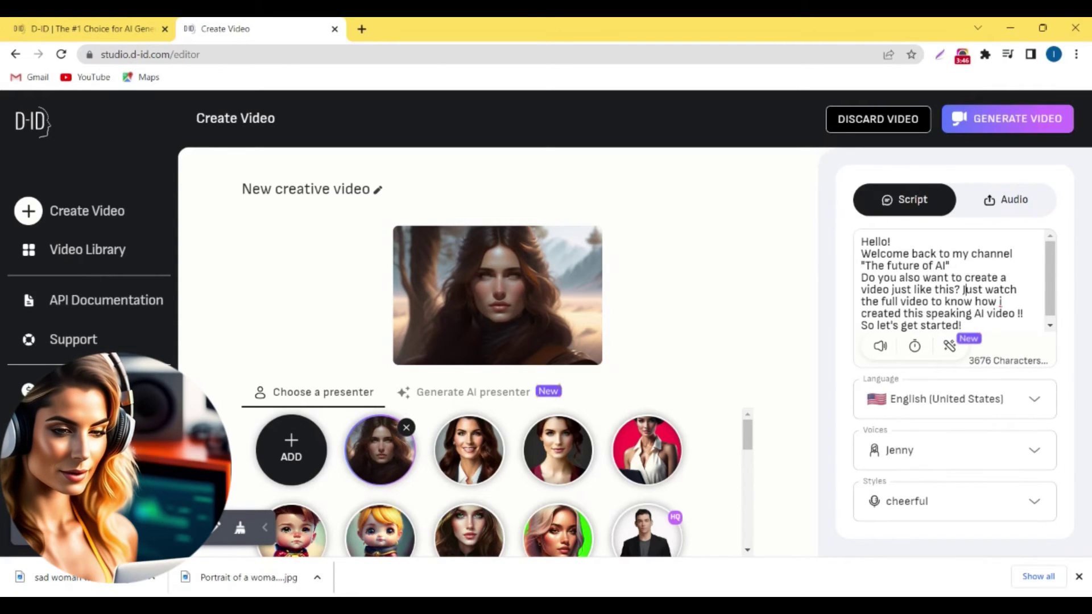
Step: Insert a 0.5s break after 'like this?' and confirm generating the video
click(915, 347)
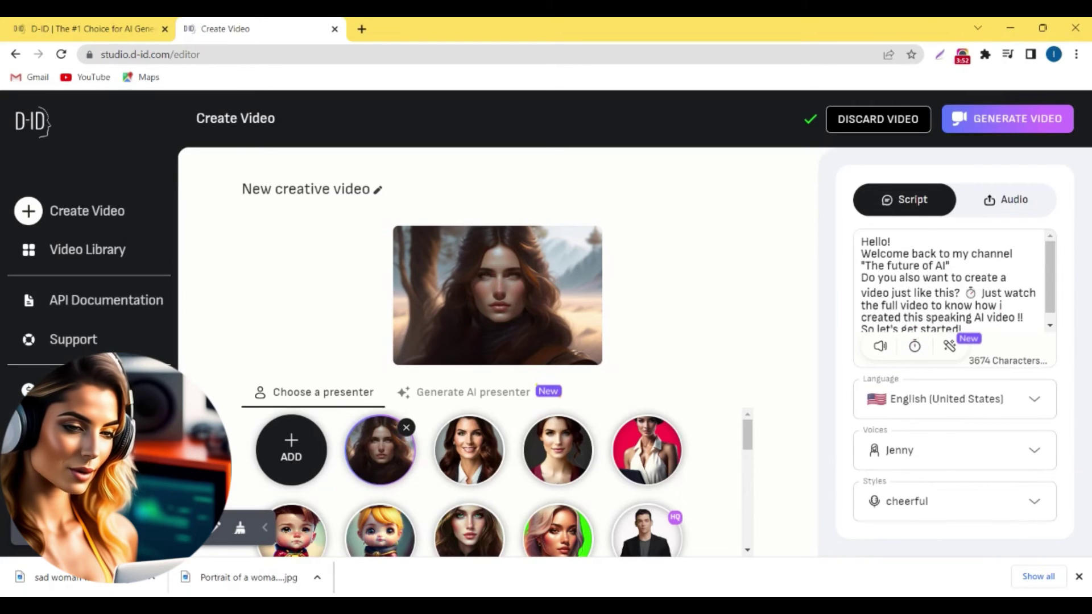
click(1017, 124)
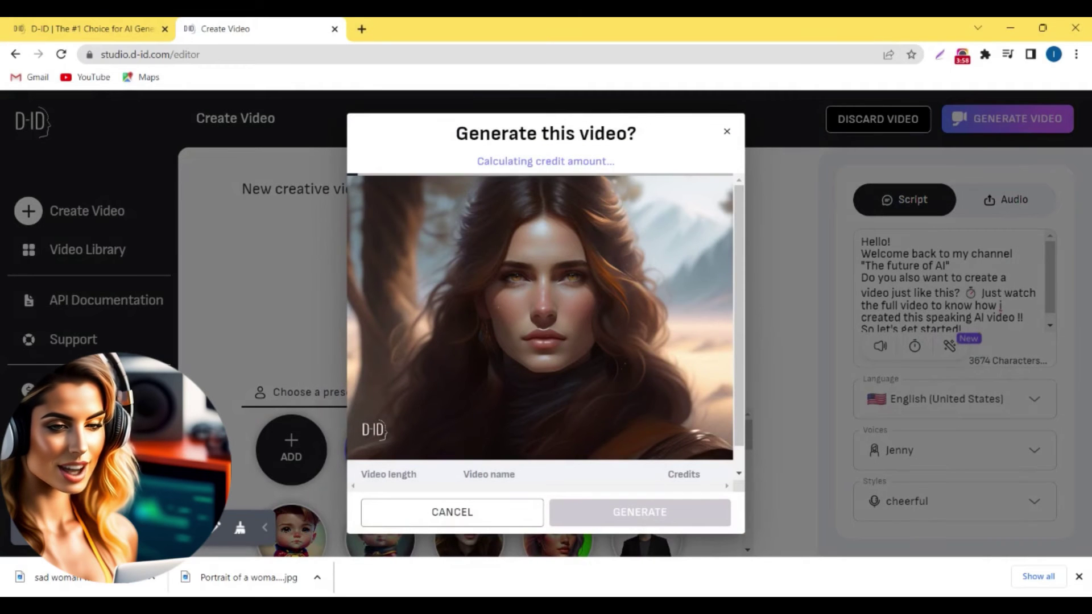
click(672, 510)
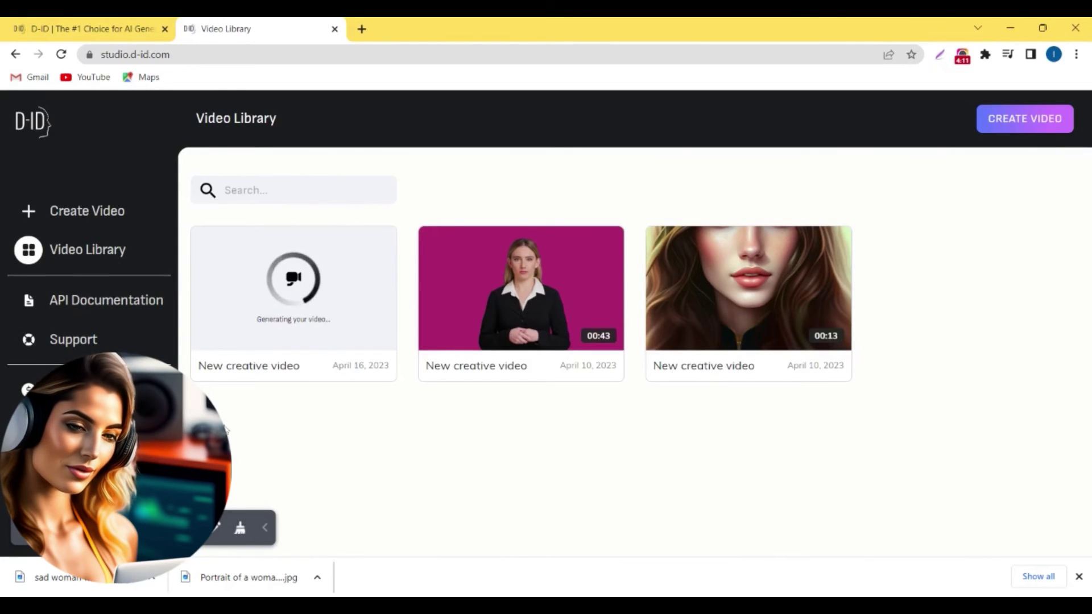
Step: Play the newly generated talking video full screen through to the end
click(308, 312)
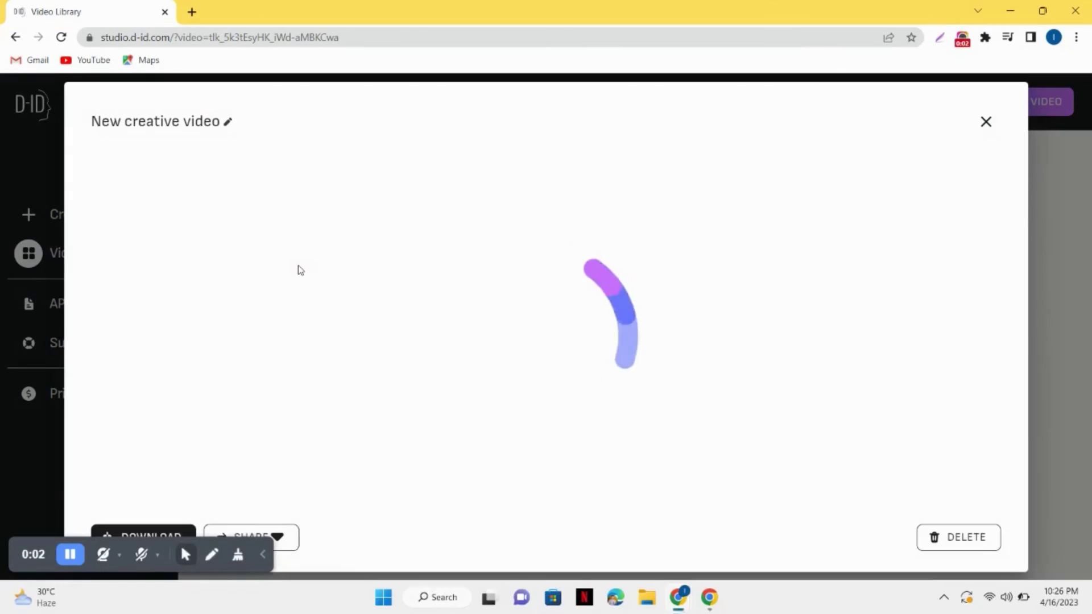
click(298, 265)
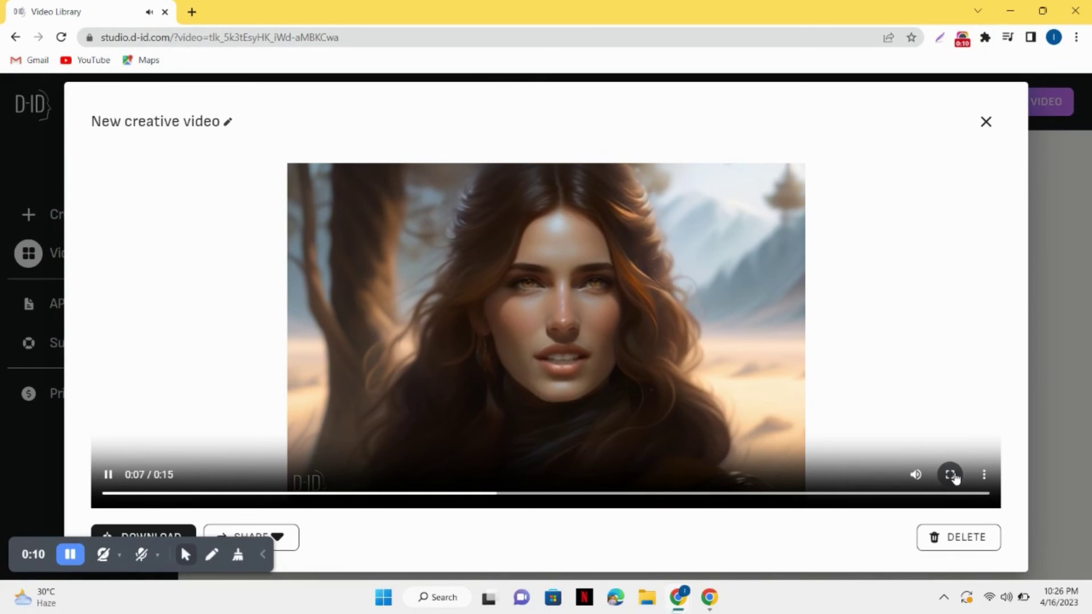
click(951, 475)
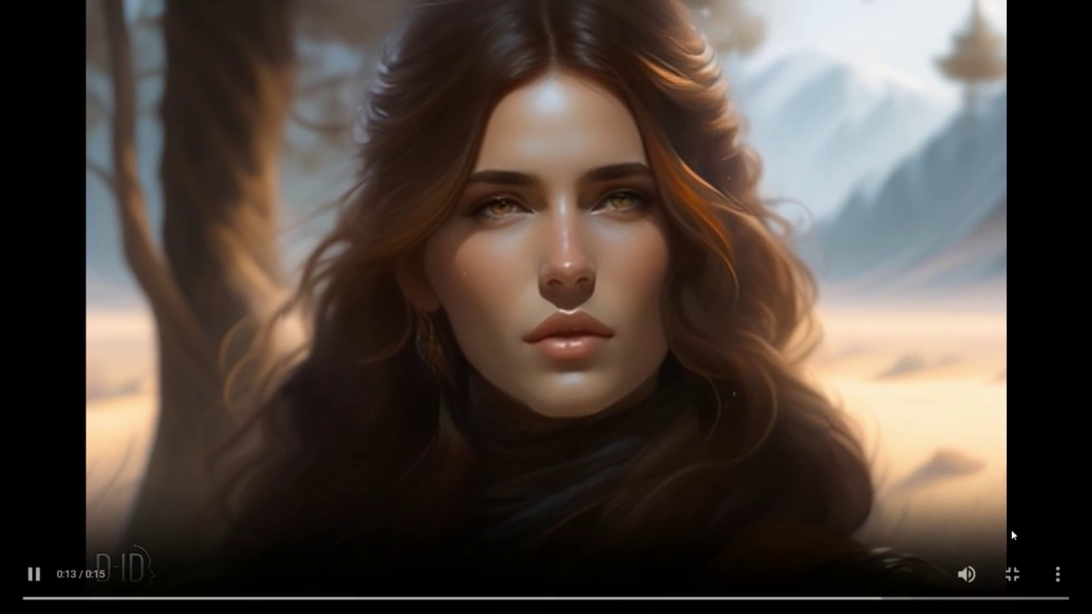
click(1012, 576)
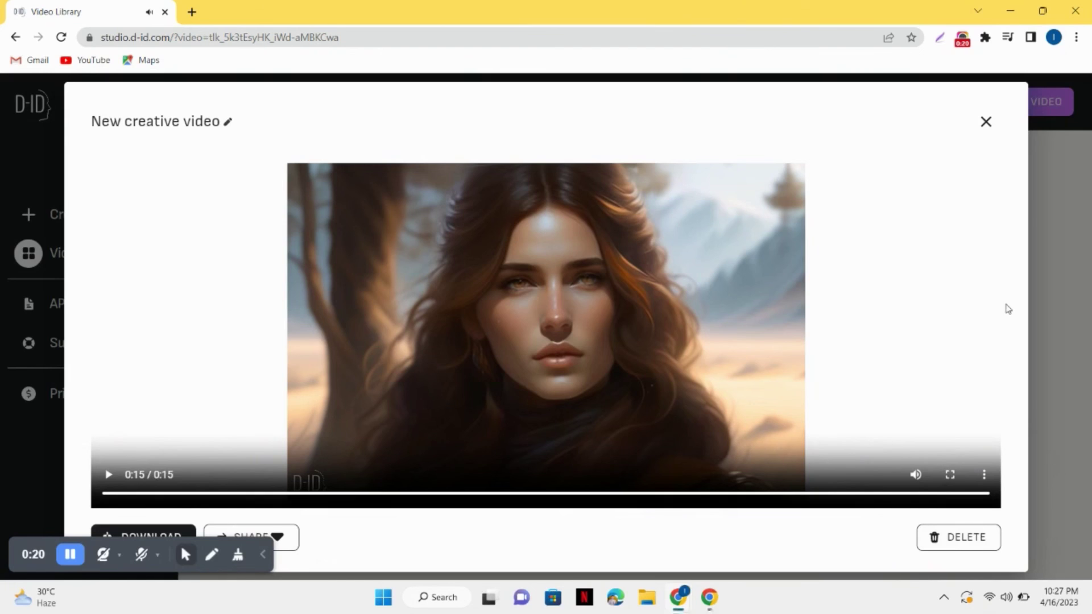
Step: Return to the library and download the new video as an MP4 file
click(988, 121)
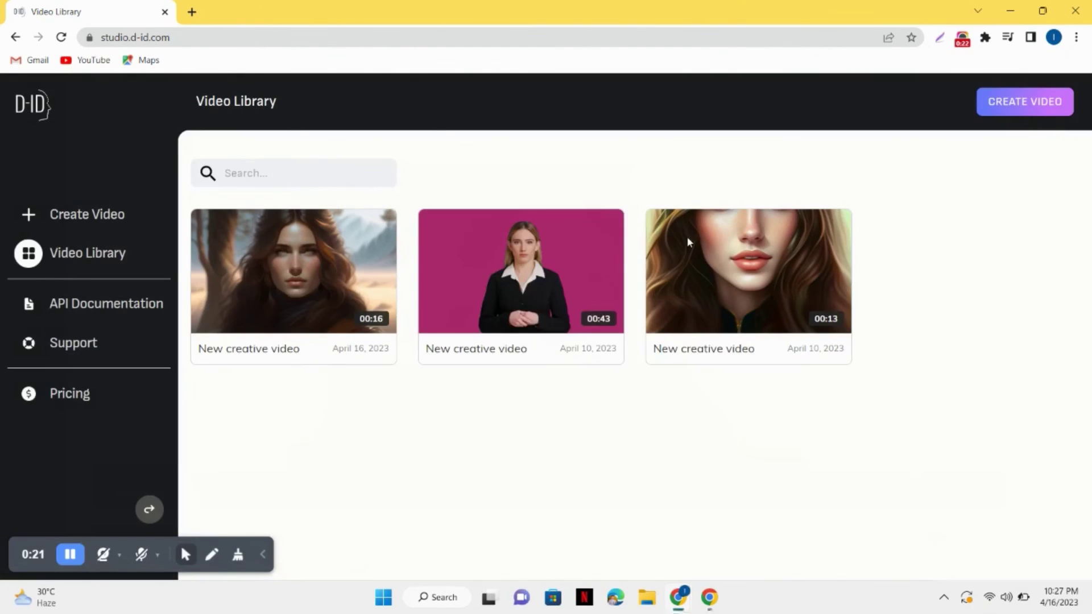
mouse_move(293, 270)
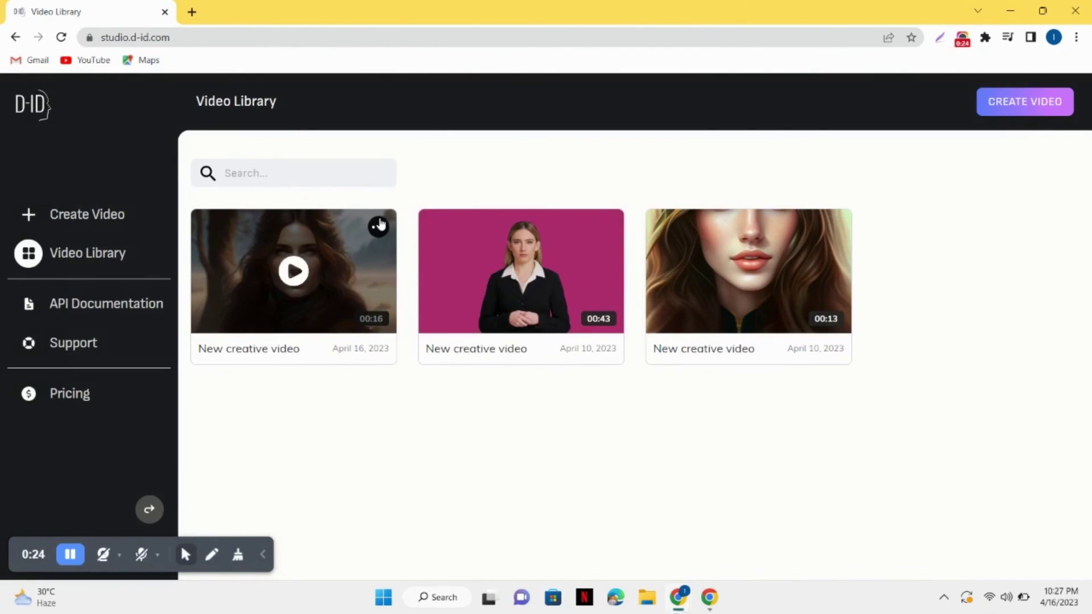
click(378, 228)
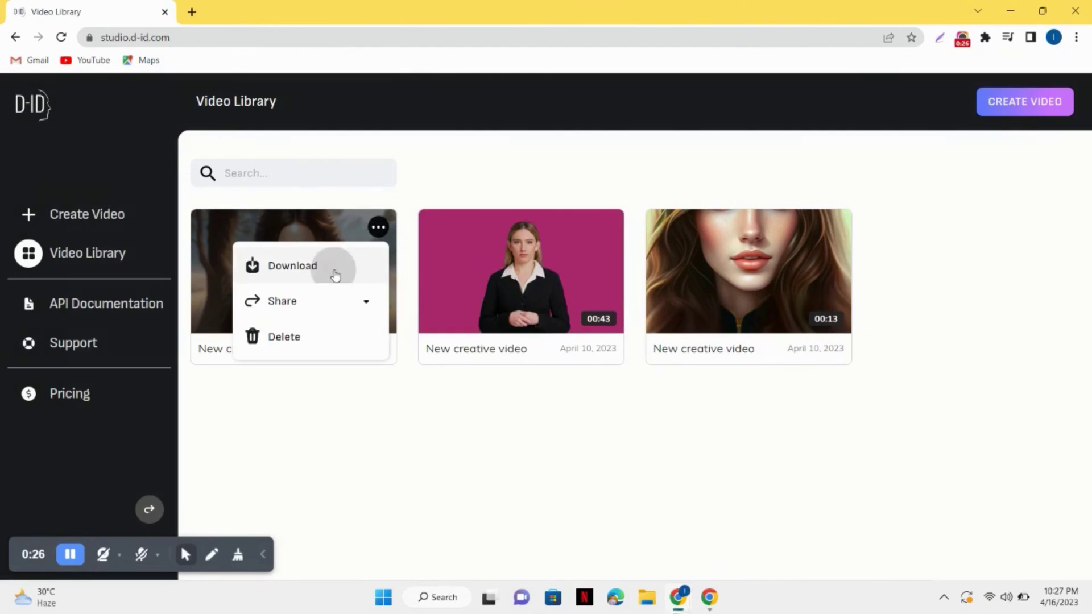
click(335, 269)
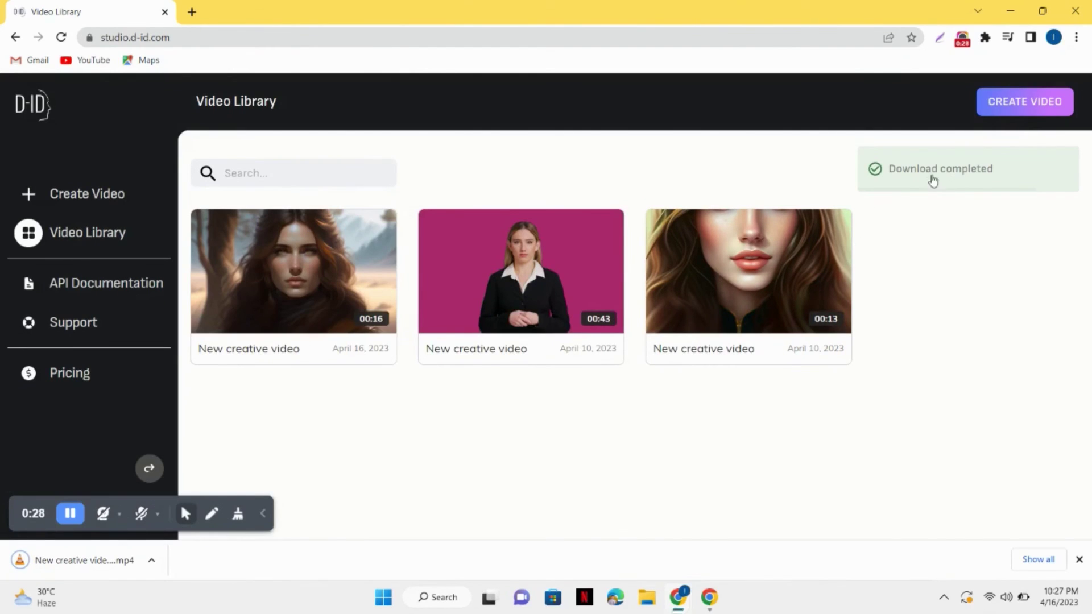